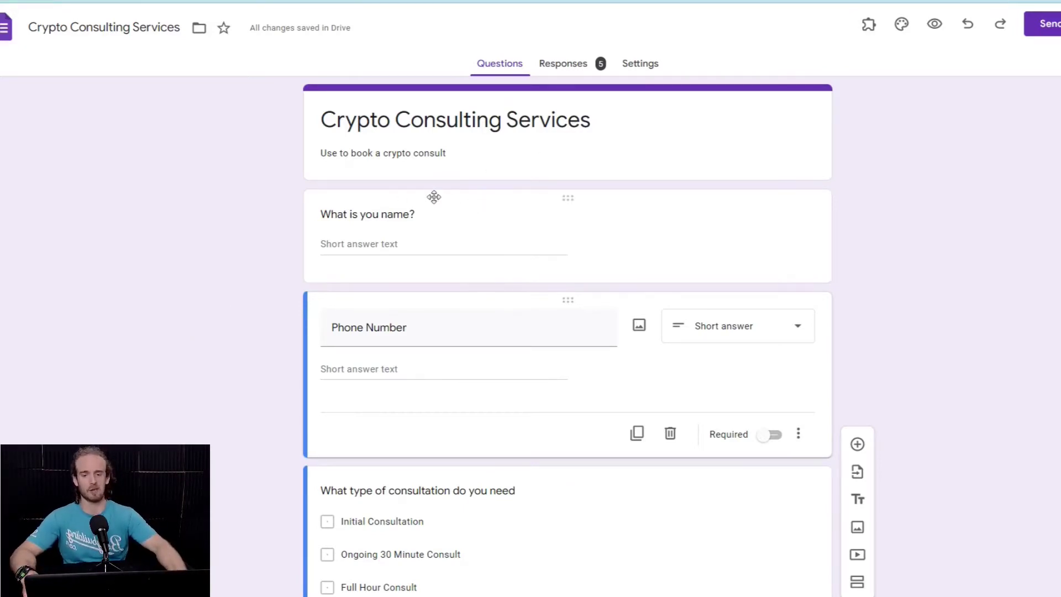
scroll(467, 160, "down", 4)
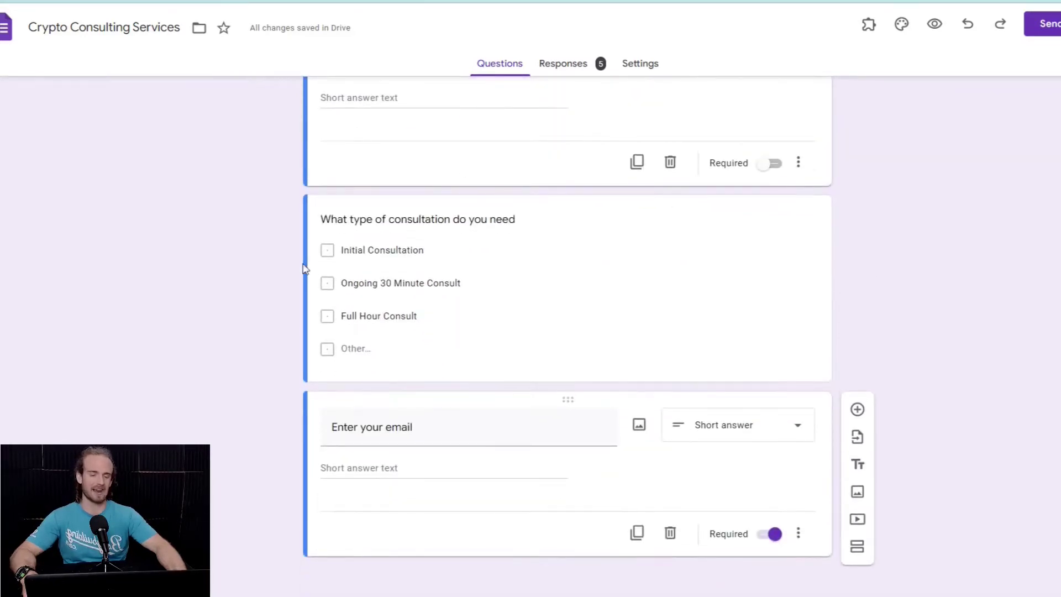
scroll(376, 294, "up", 3)
scroll(376, 294, "down", 3)
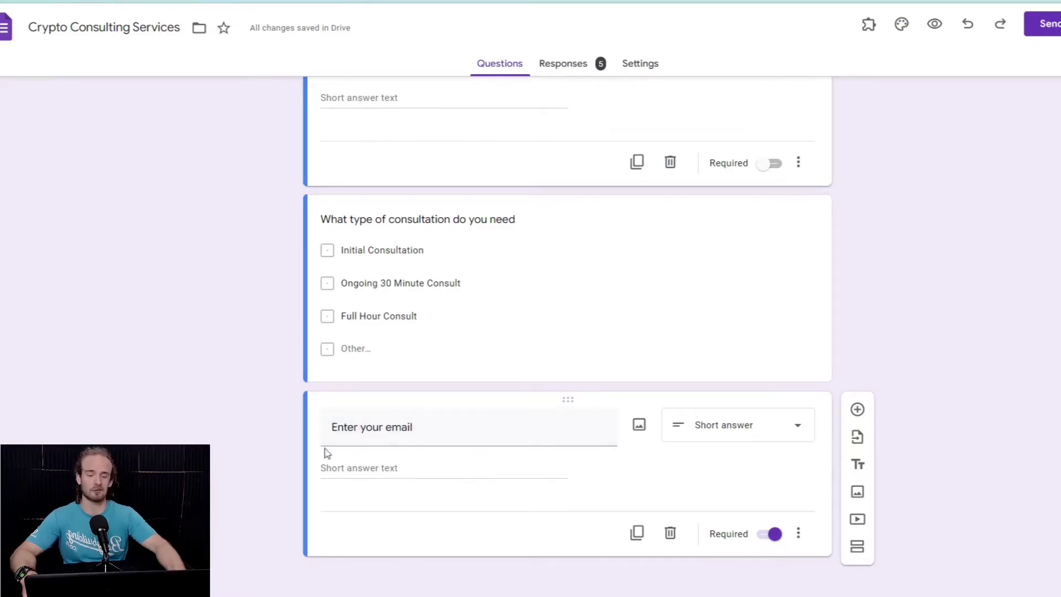
left_click(599, 320)
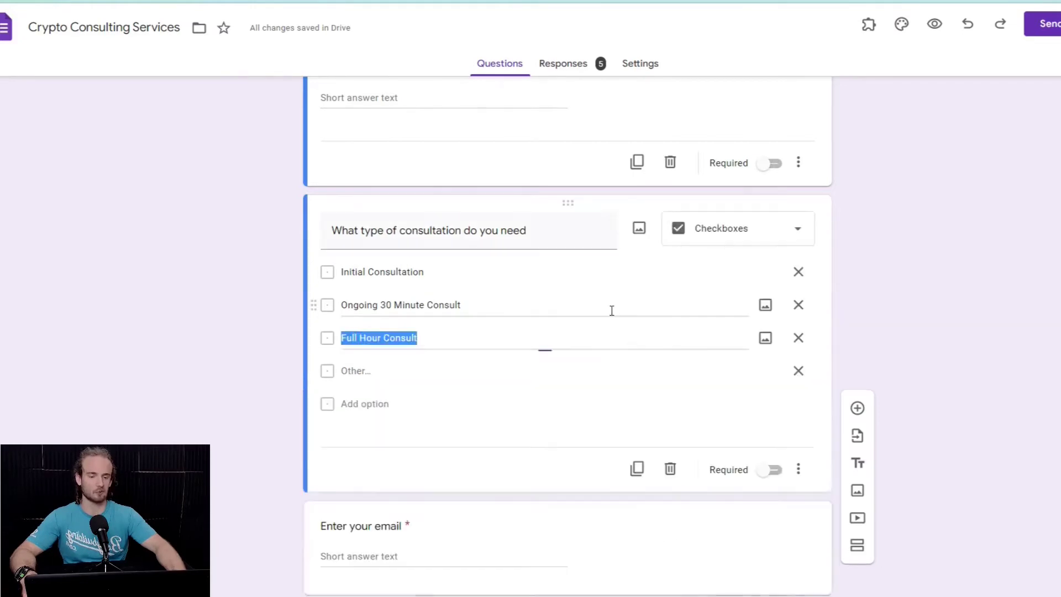
scroll(571, 372, "down", 1)
left_click(481, 498)
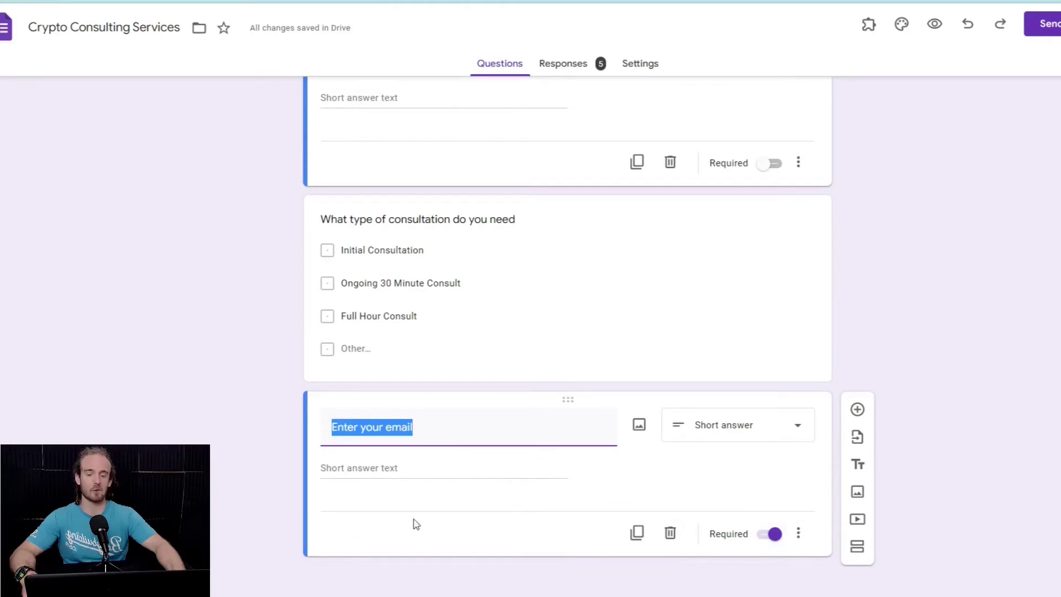
scroll(483, 503, "up", 5)
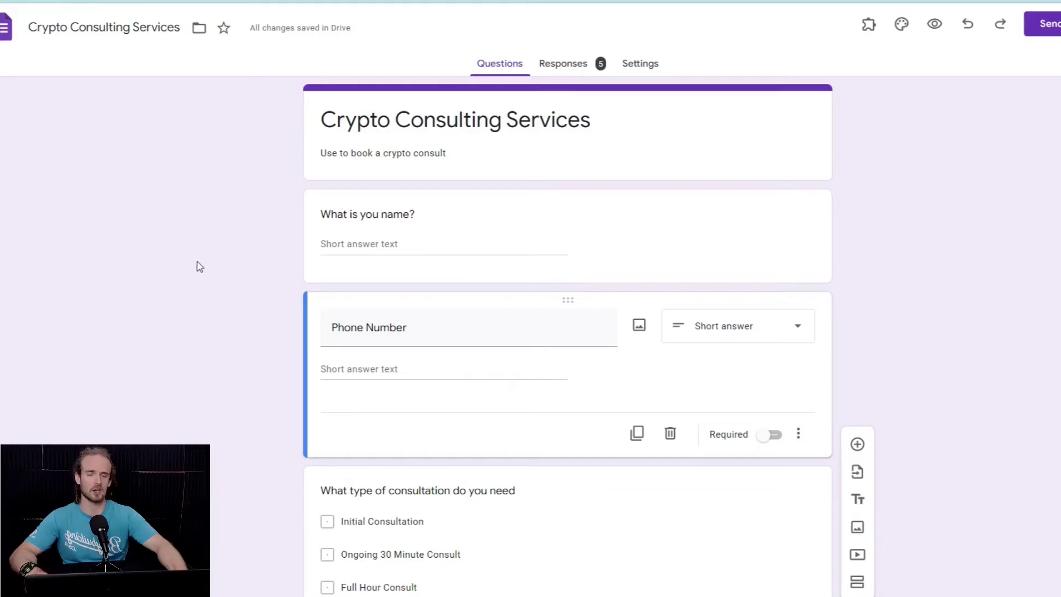
left_click(559, 67)
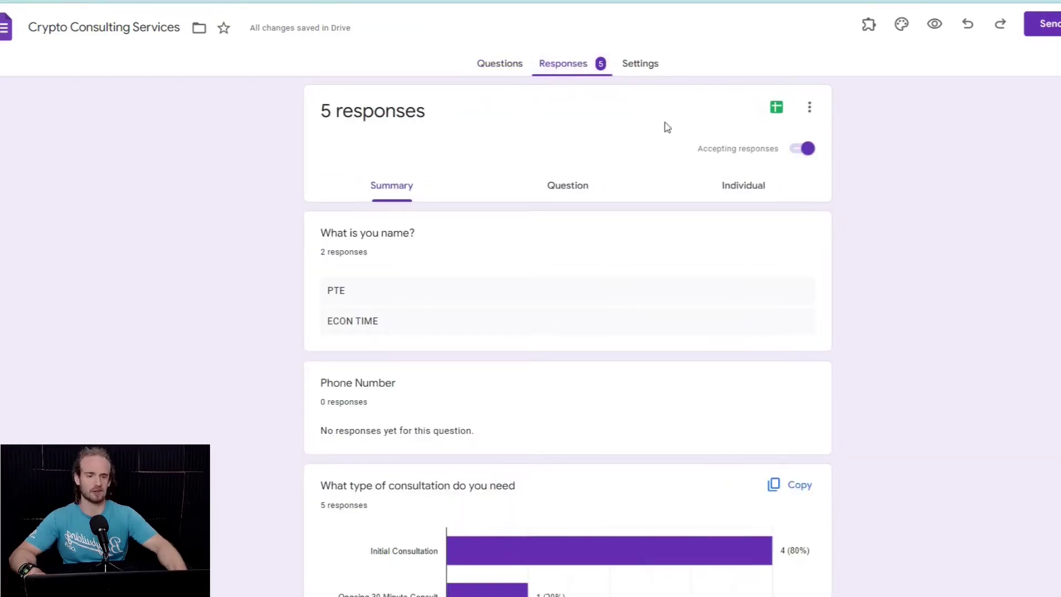
Open the form's linked responses spreadsheet showing five submissions and their Merge status
left_click(785, 110)
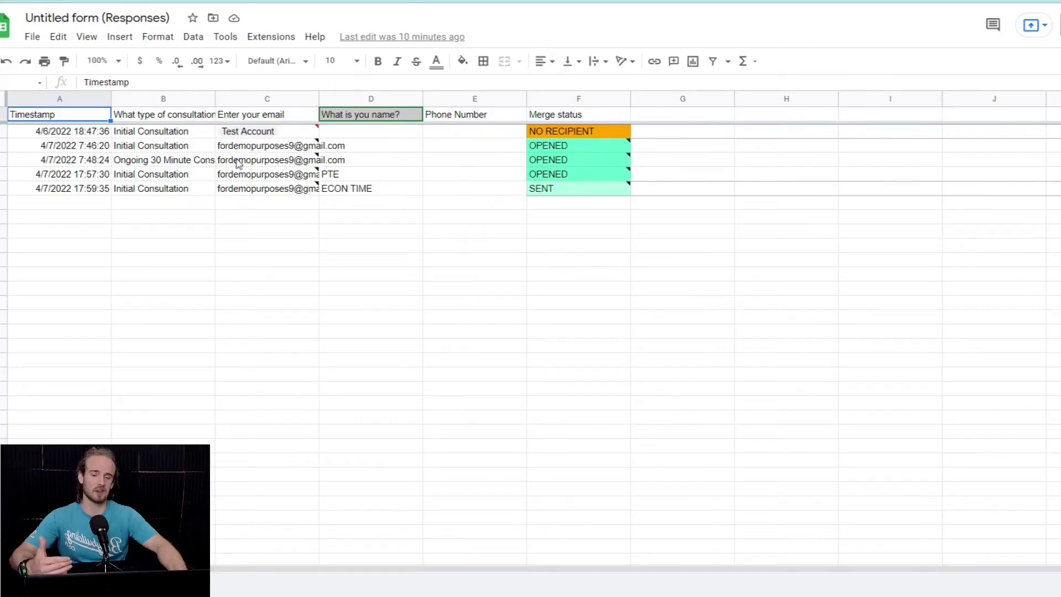
mouse_move(239, 163)
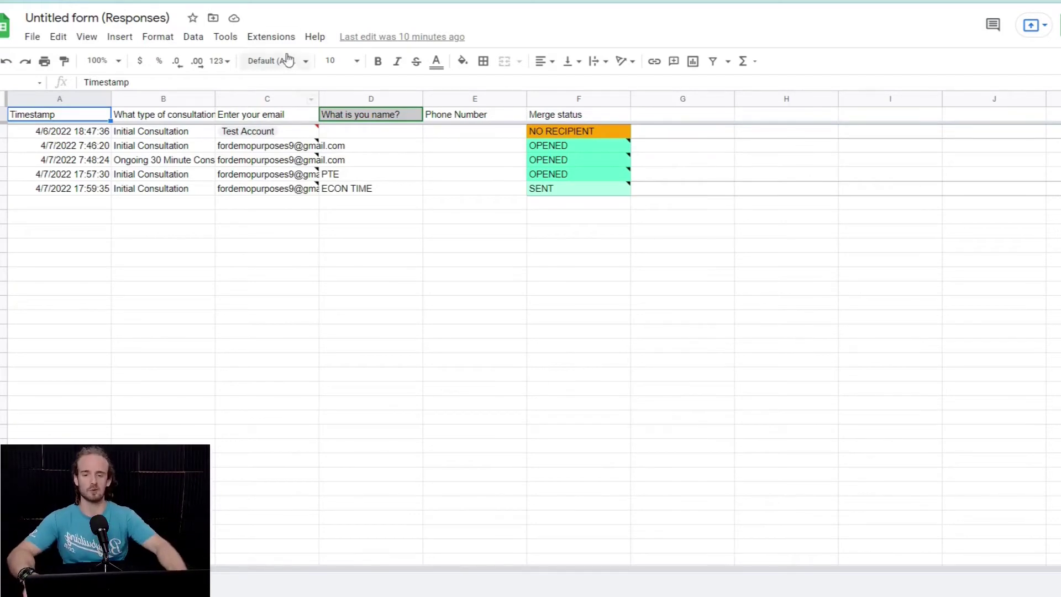
left_click(270, 38)
mouse_move(285, 64)
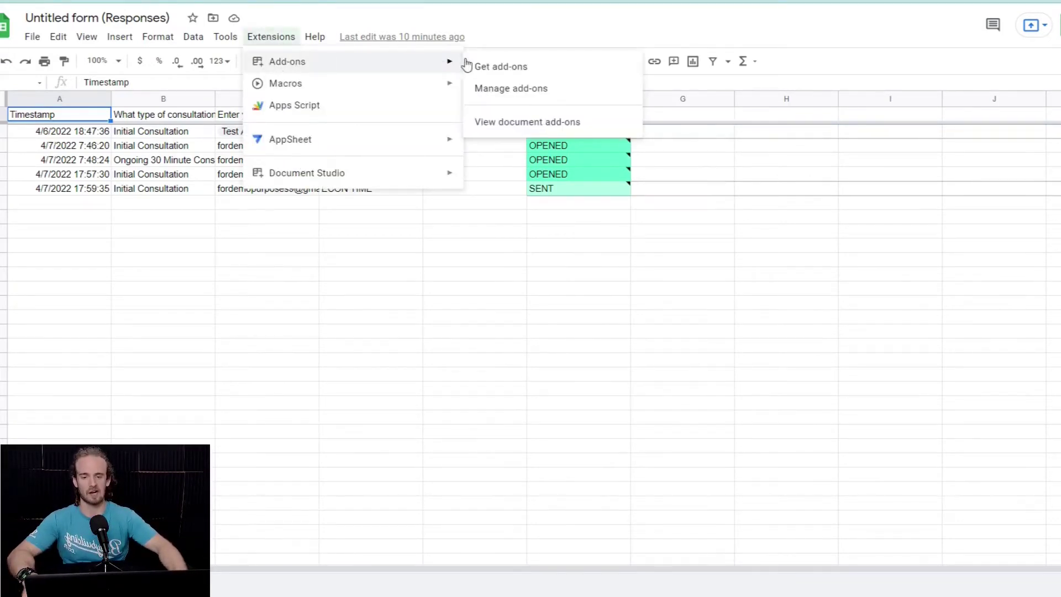
left_click(525, 67)
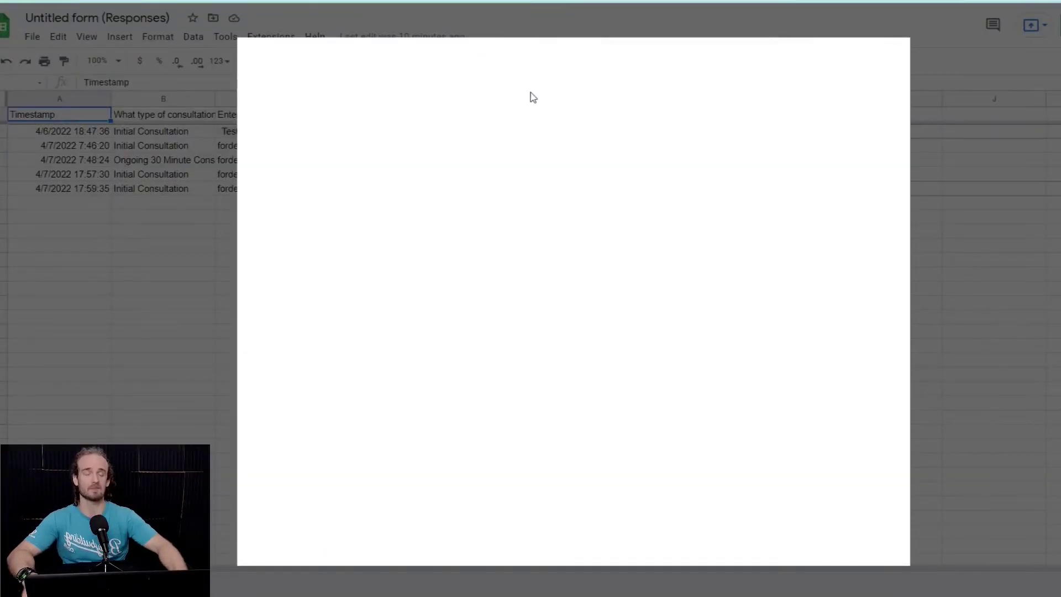
left_click(586, 63)
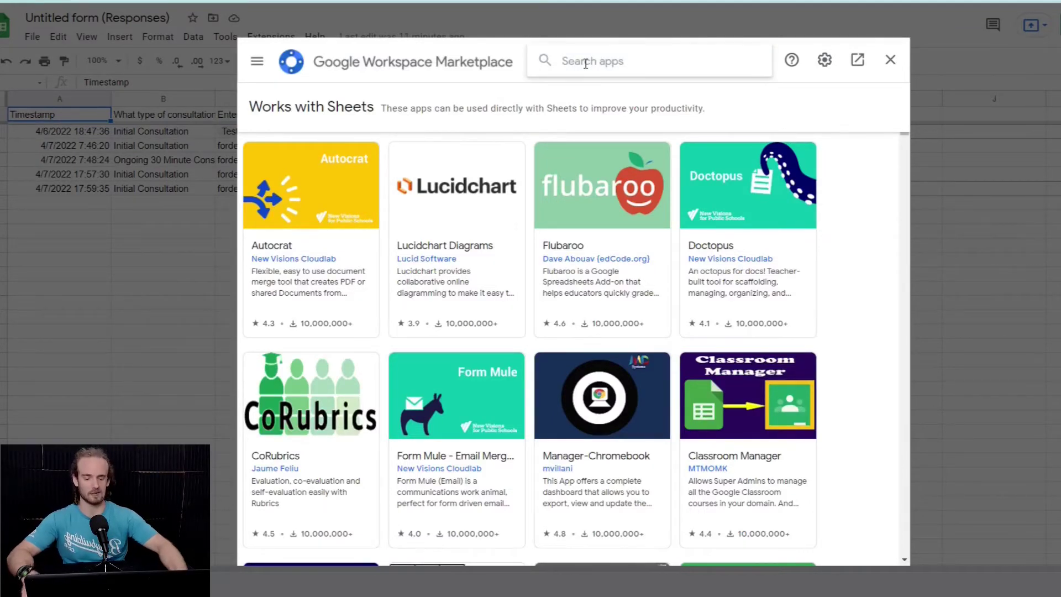
type("mergo")
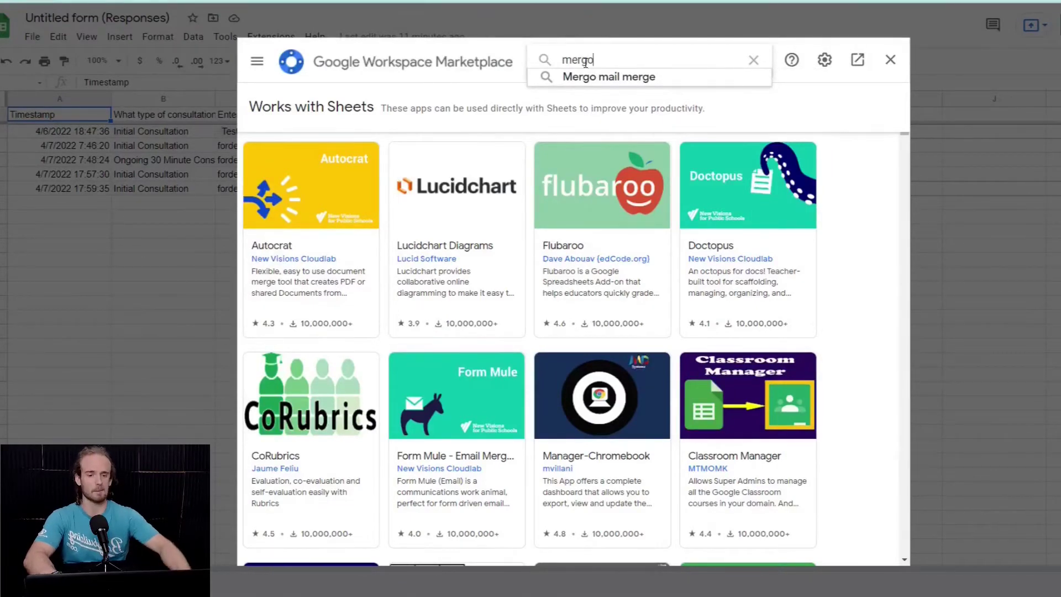
left_click(599, 77)
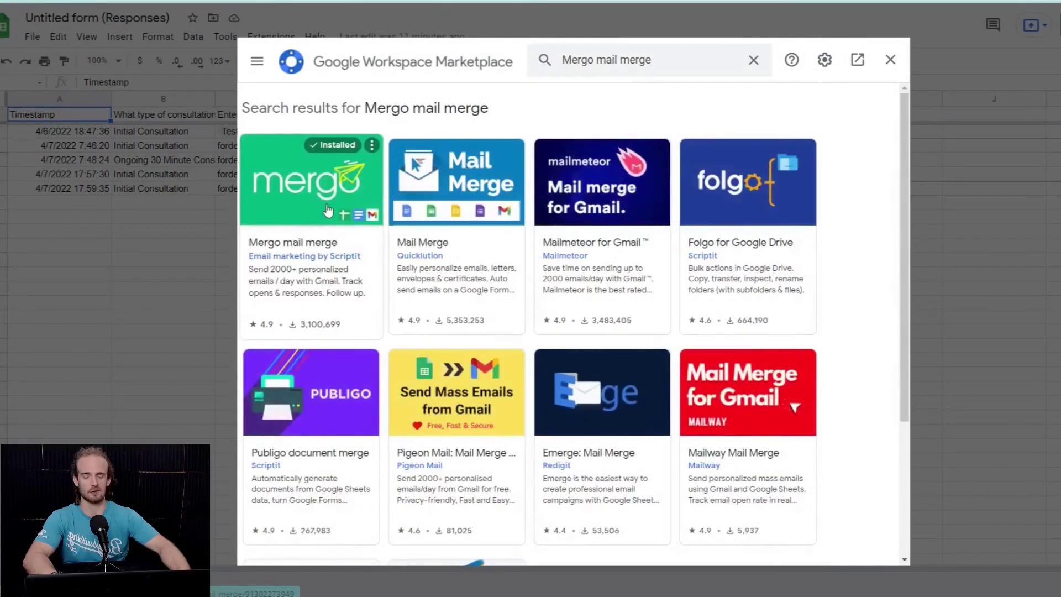
left_click(330, 176)
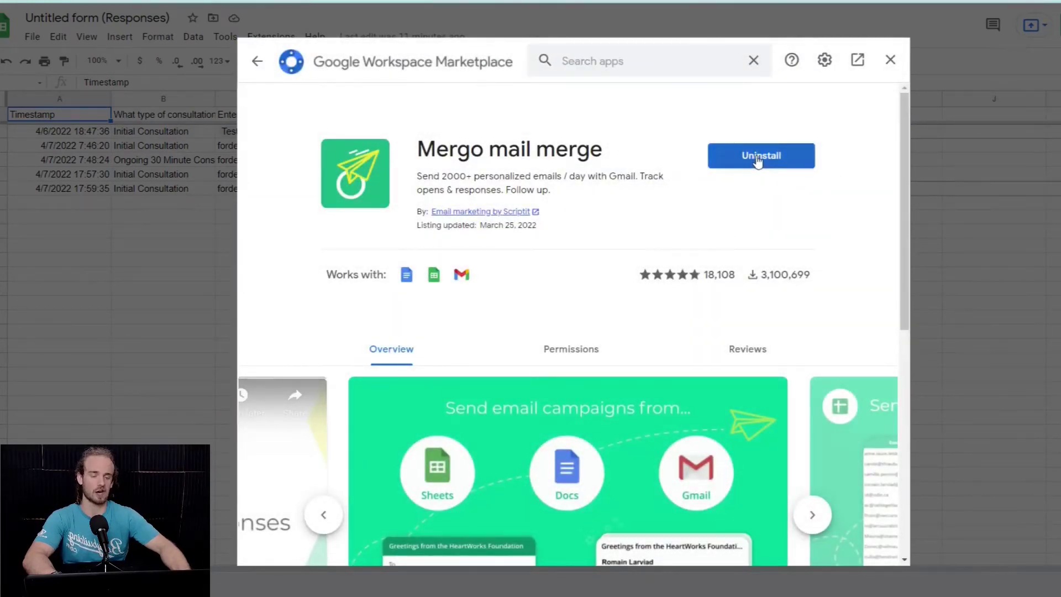
left_click(892, 68)
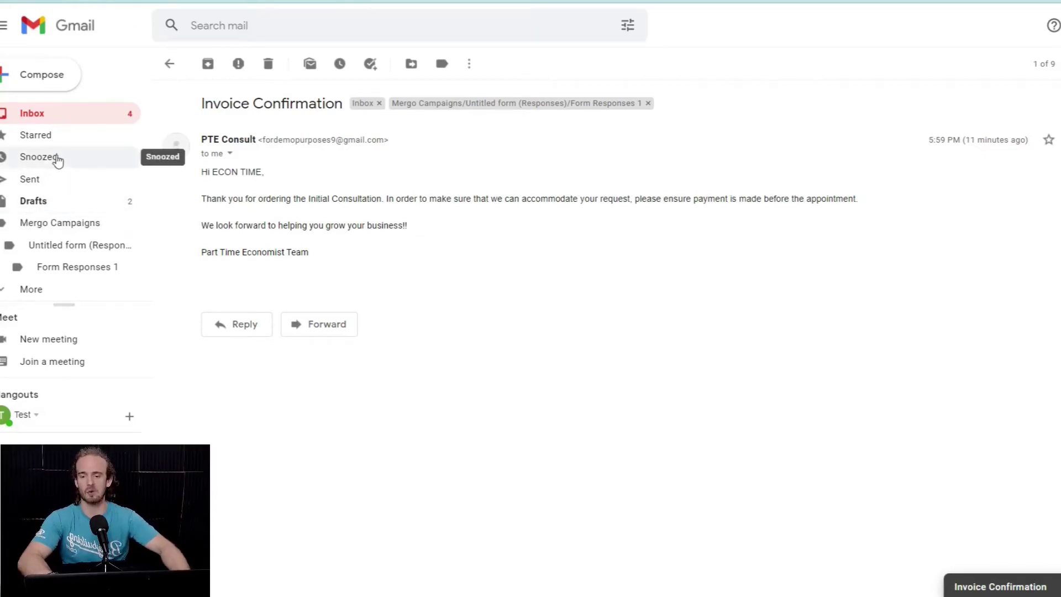
Review the Invoice Confirmation draft with its name and consultation placeholders in Gmail Drafts
left_click(57, 204)
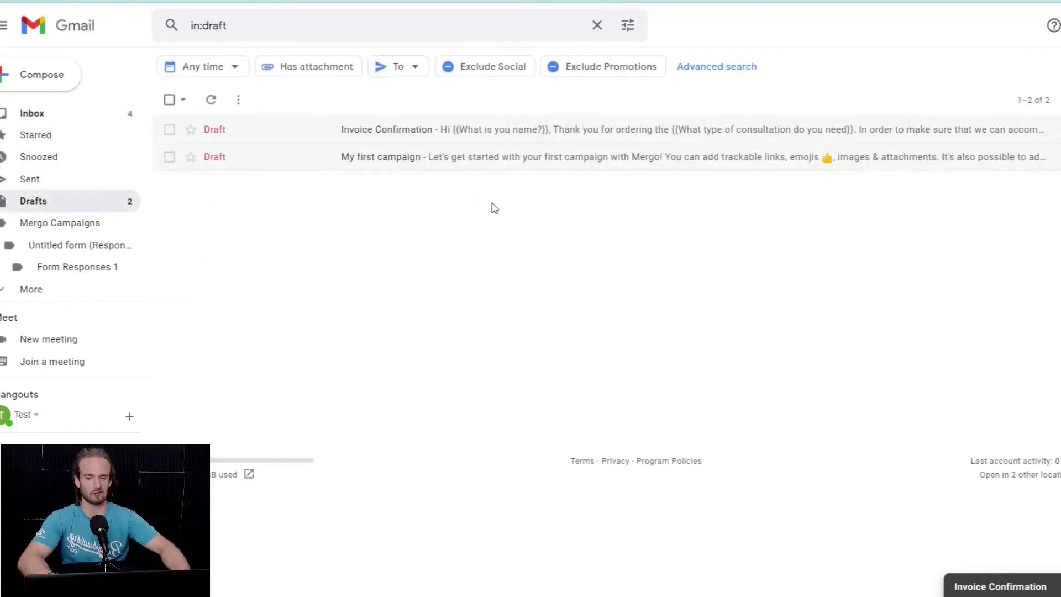
left_click(508, 135)
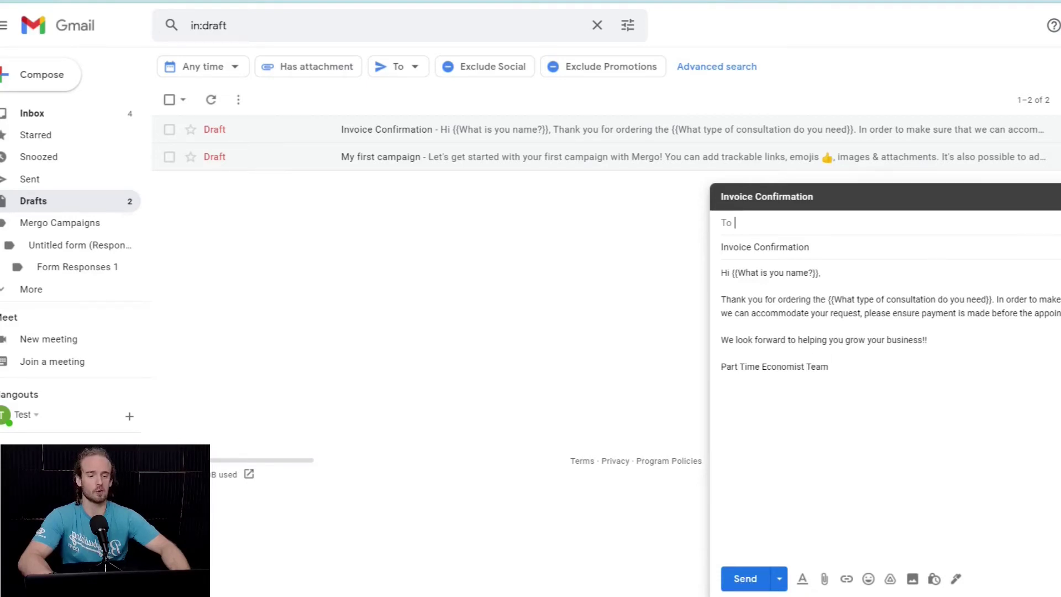
left_click(1056, 197)
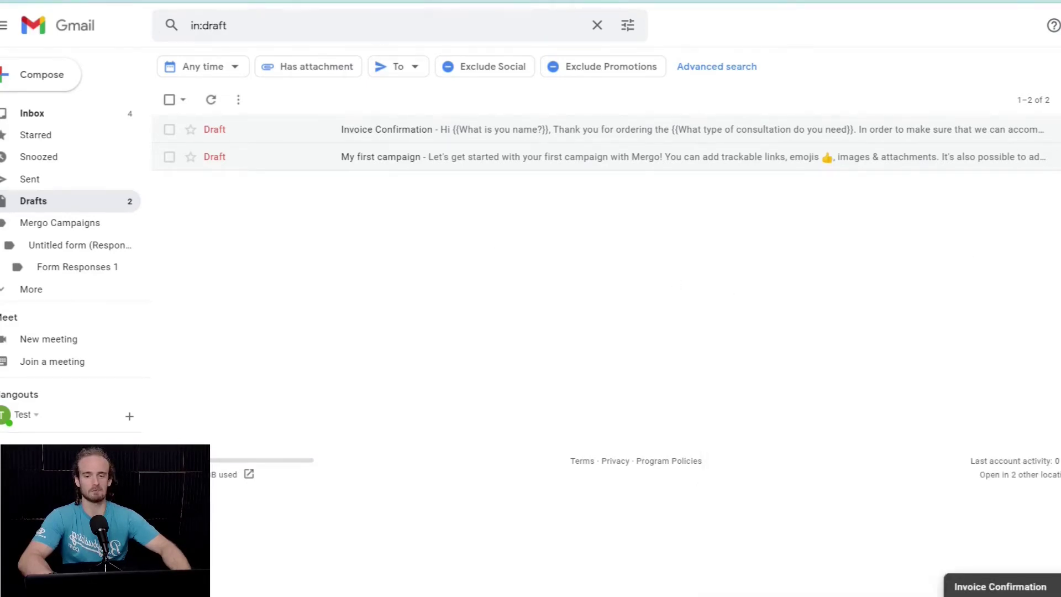
left_click(375, 2)
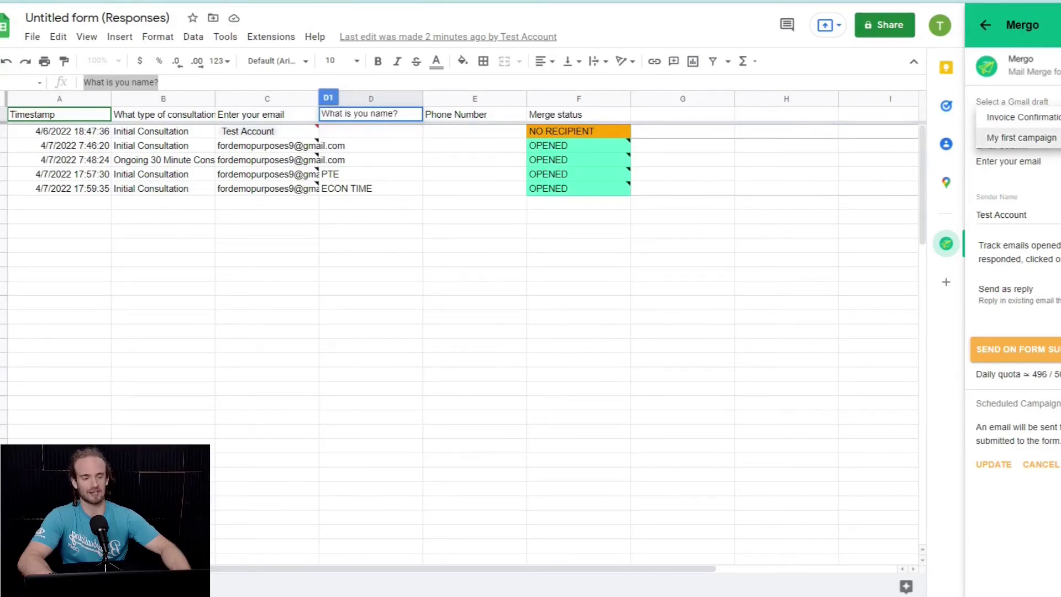
Choose Invoice Confirmation as Mergo's Gmail draft and pick the recipient email column
left_click(1052, 117)
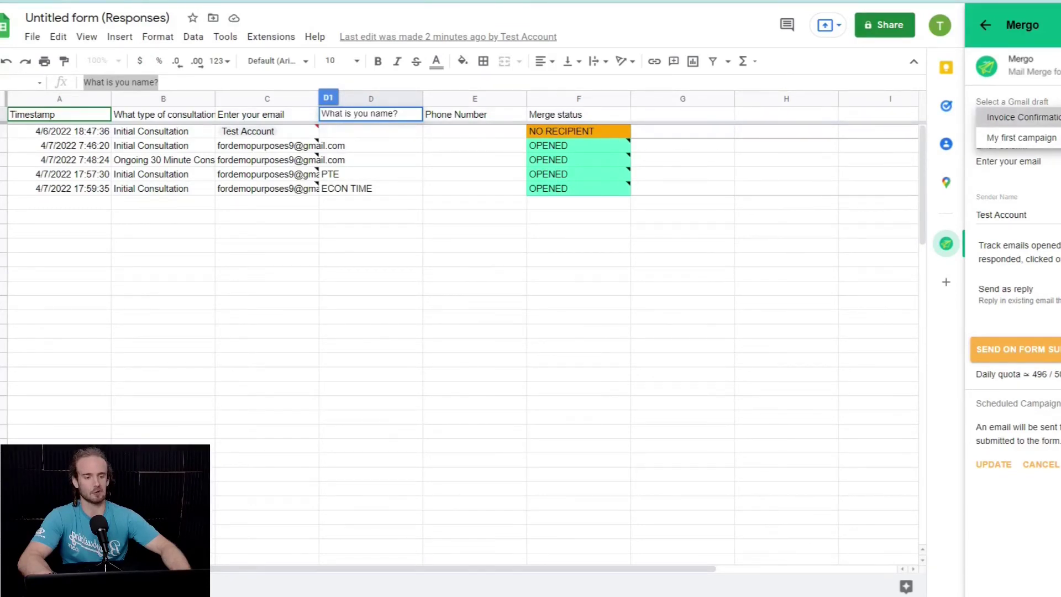
left_click(1011, 162)
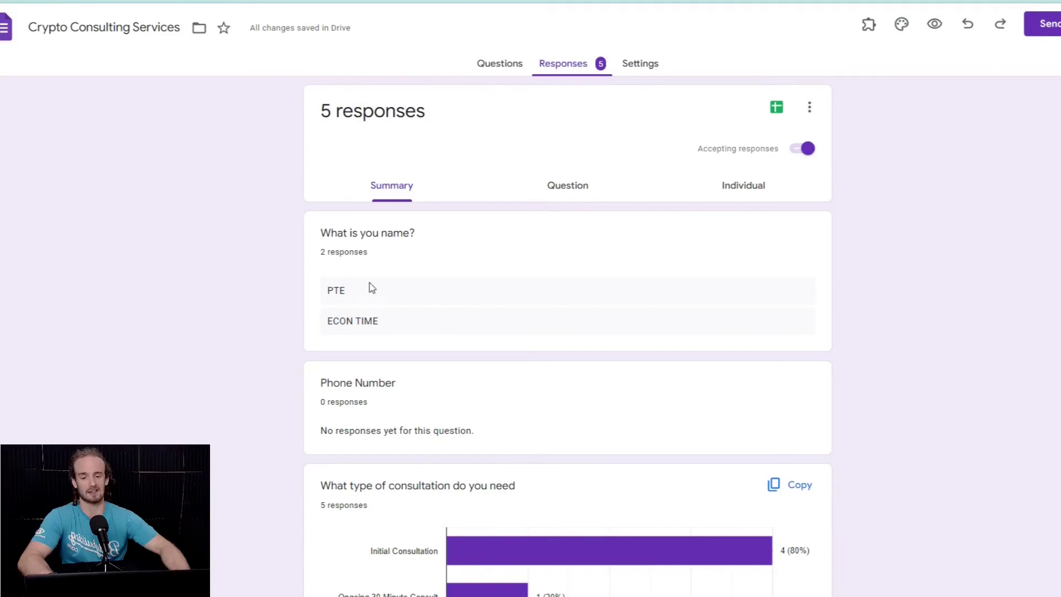
Check the form's questions in the editor, including the email question
left_click(497, 67)
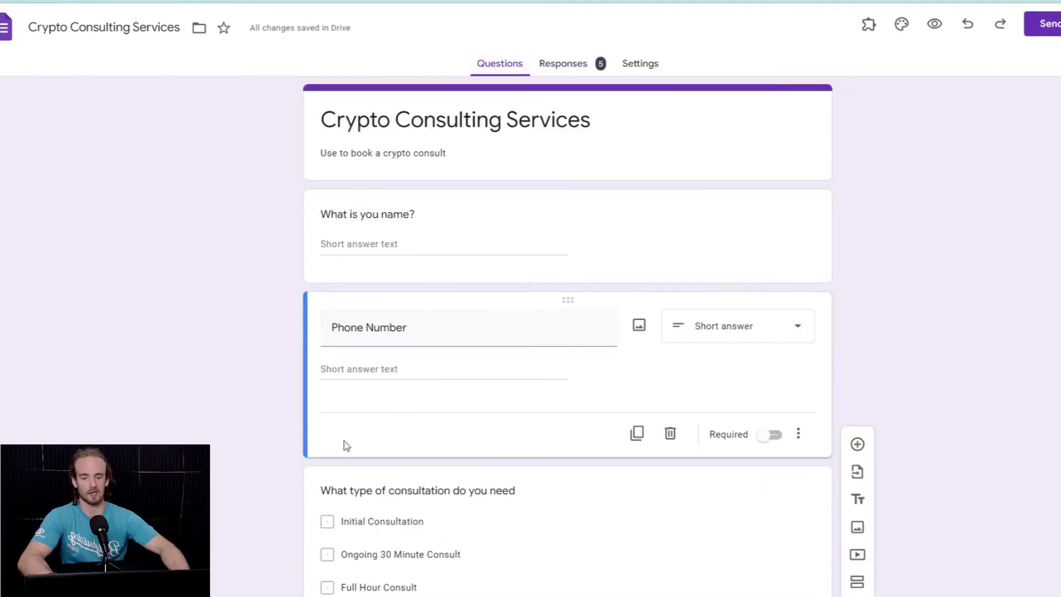
scroll(241, 458, "down", 5)
scroll(242, 450, "up", 5)
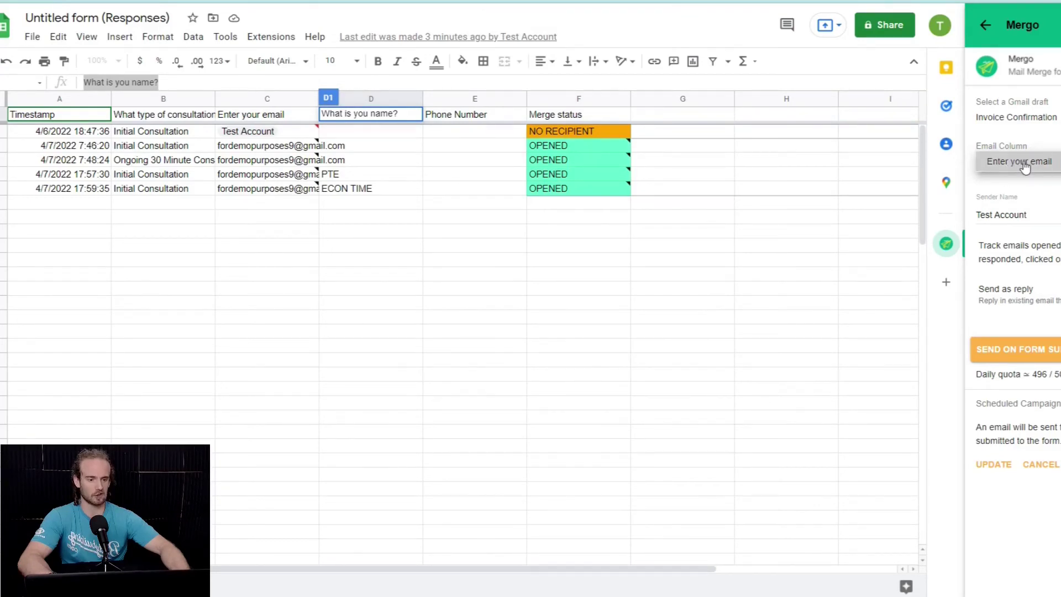
Set Mergo's sender name to 'Part Time Econ' and start sending on form submit
left_click_drag(1057, 215, 975, 225)
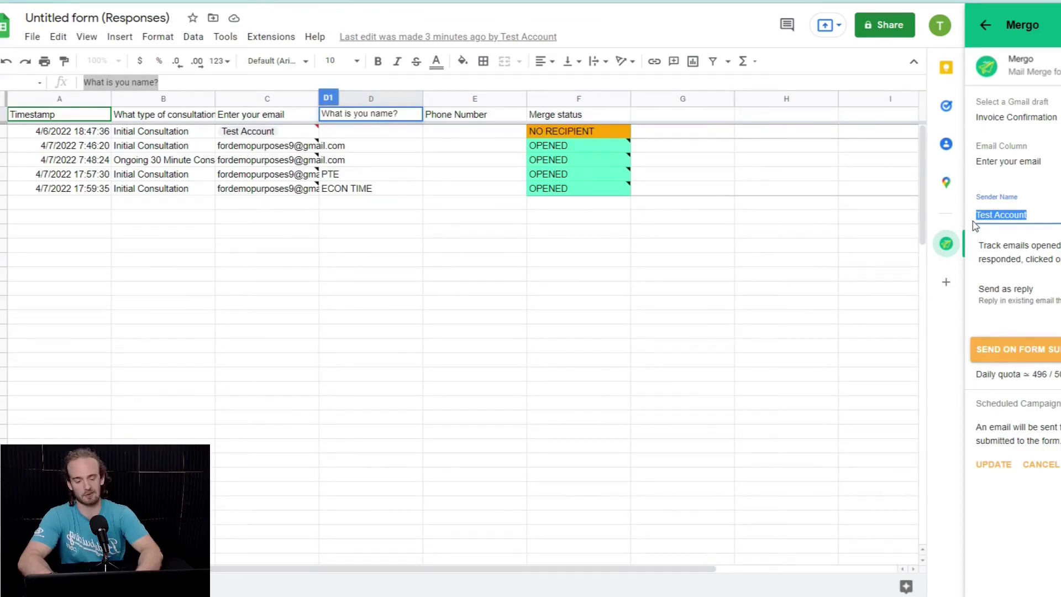
type("Part Time E")
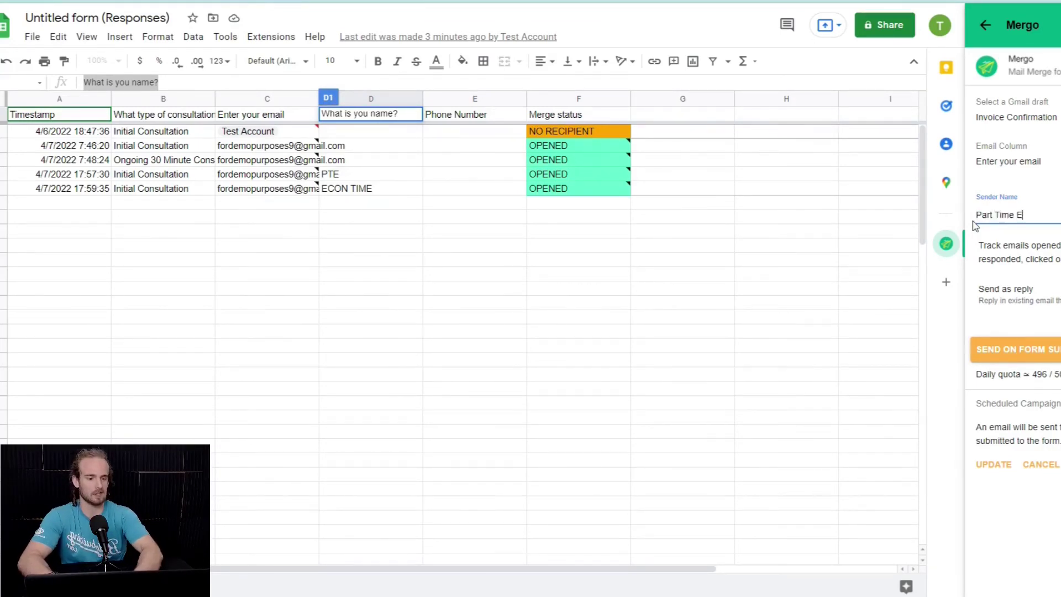
type("con")
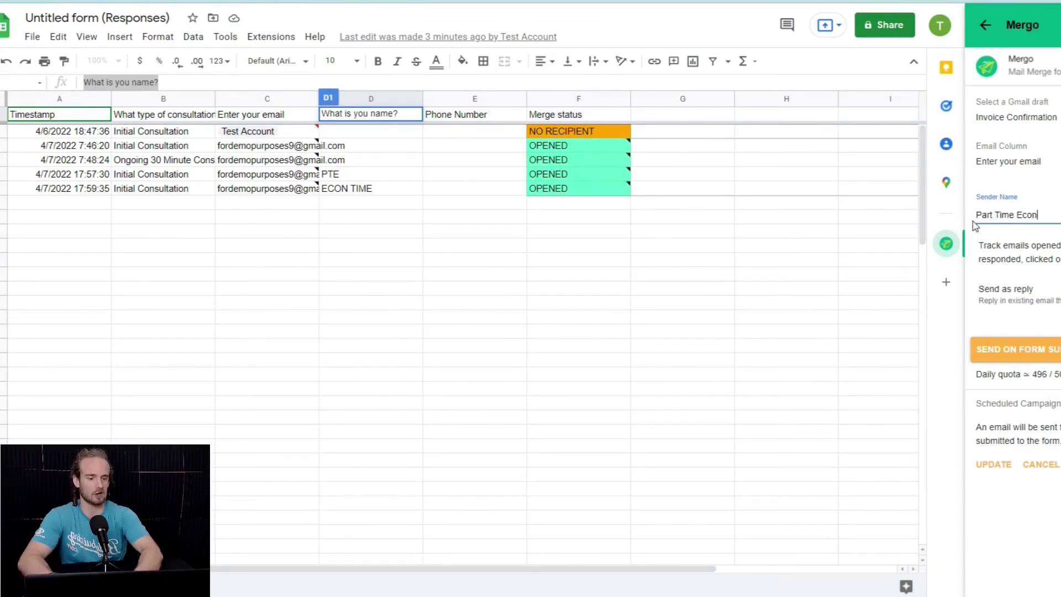
left_click(994, 358)
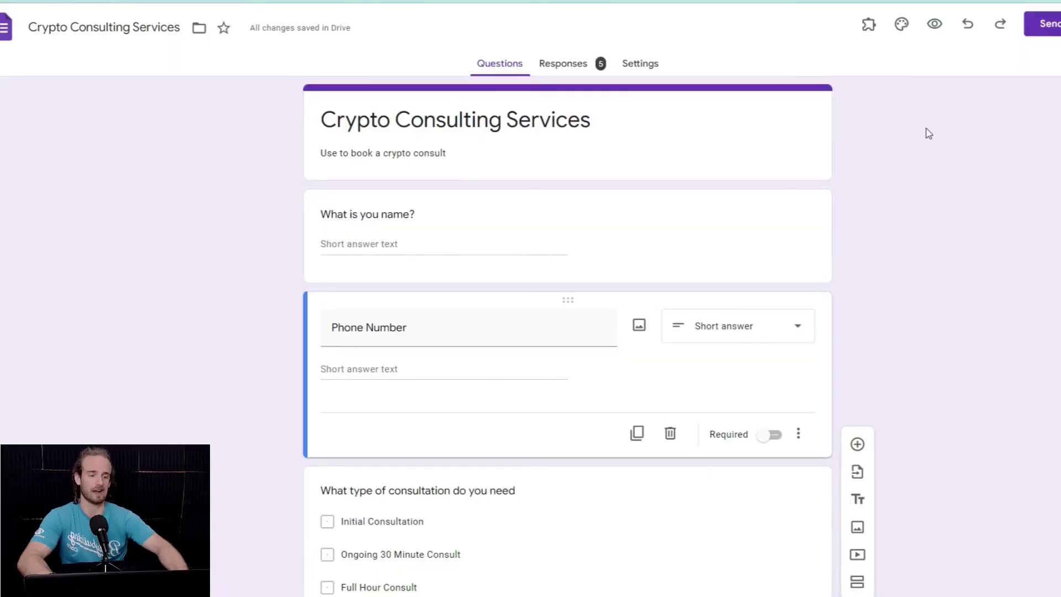
In the form preview, enter PTE as the name and choose Initial Consultation
left_click(934, 24)
left_click(394, 214)
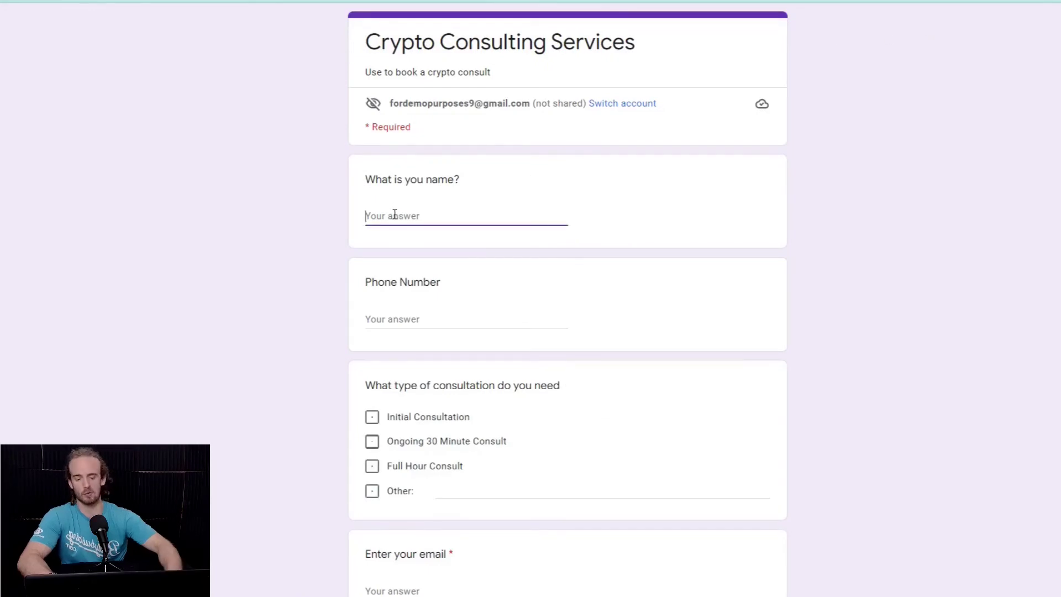
type("PRE")
key("BackSpace")
key("BackSpace")
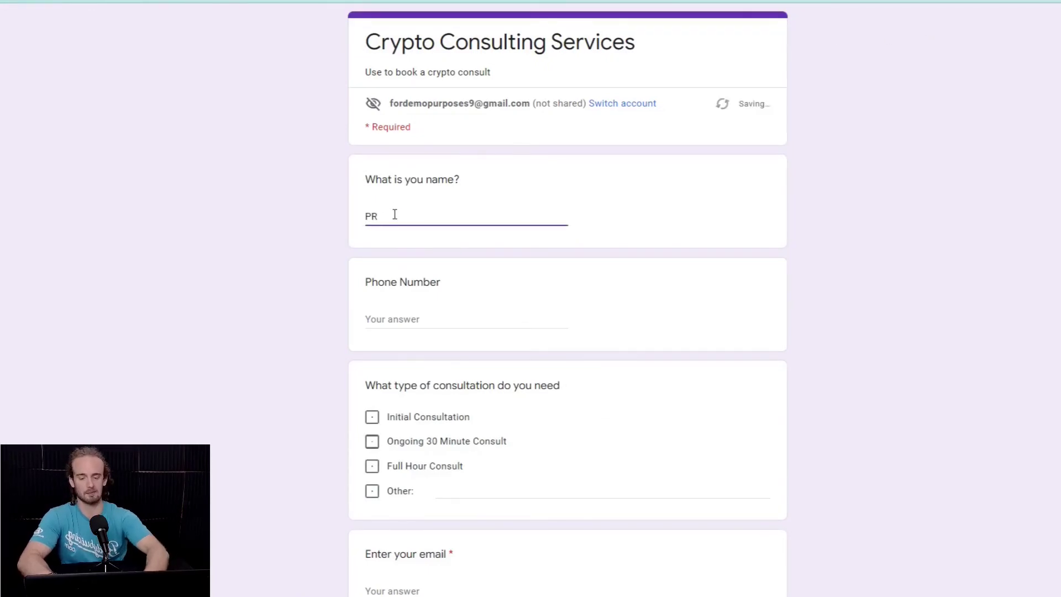
type("TE")
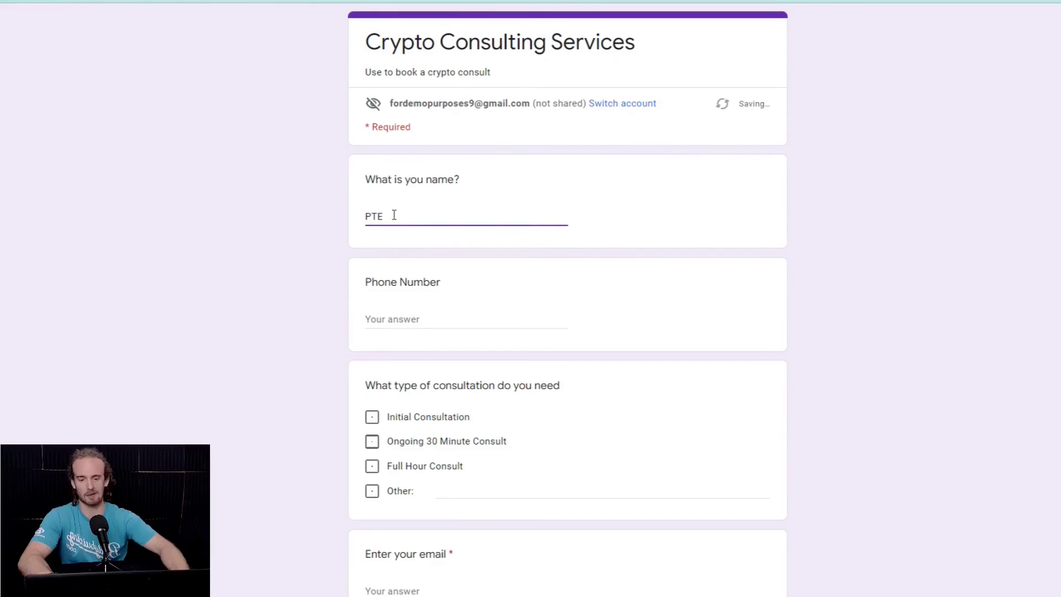
scroll(395, 221, "down", 3)
left_click(373, 280)
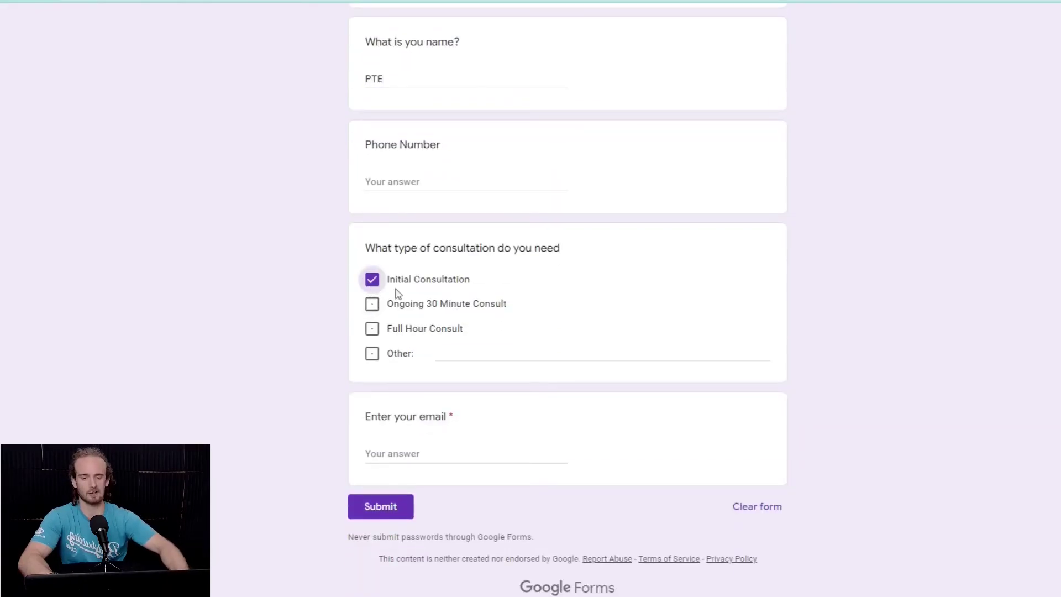
Paste the account's e-mail address into the email answer and submit the response
scroll(425, 301, "down", 1)
left_click(409, 441)
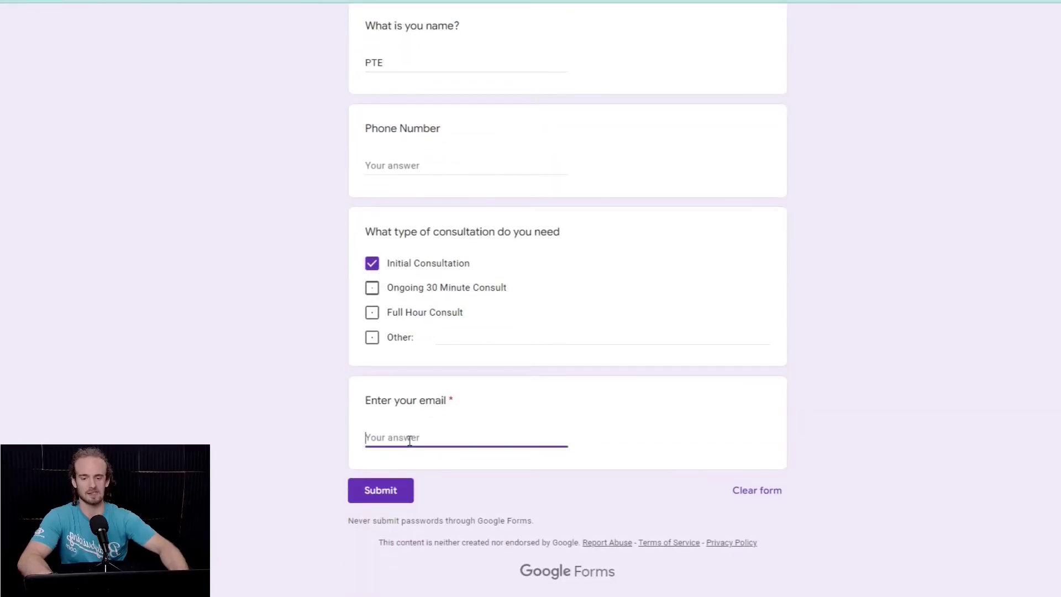
right_click(409, 441)
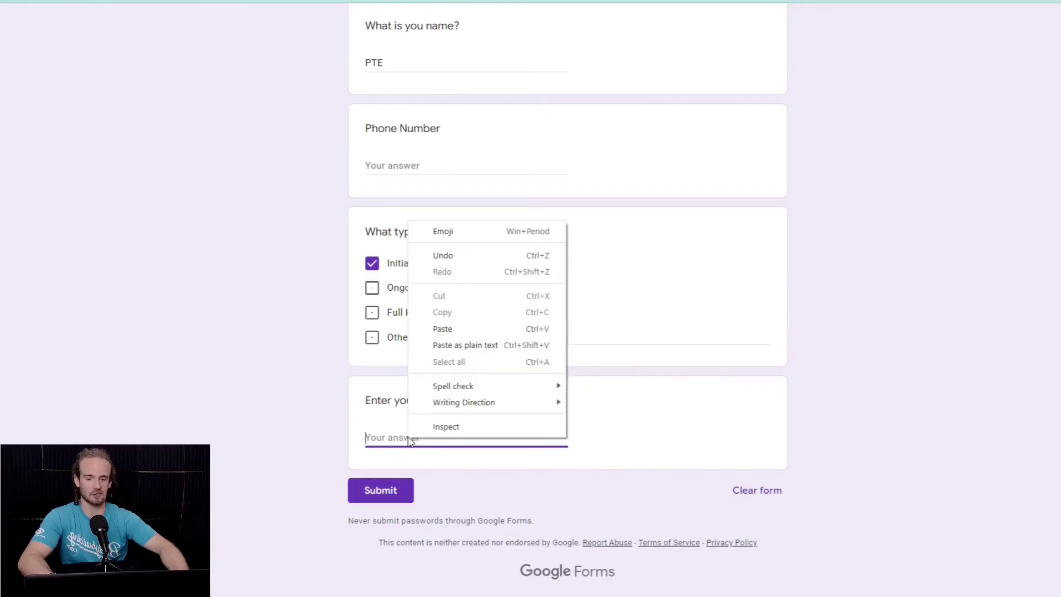
left_click(434, 327)
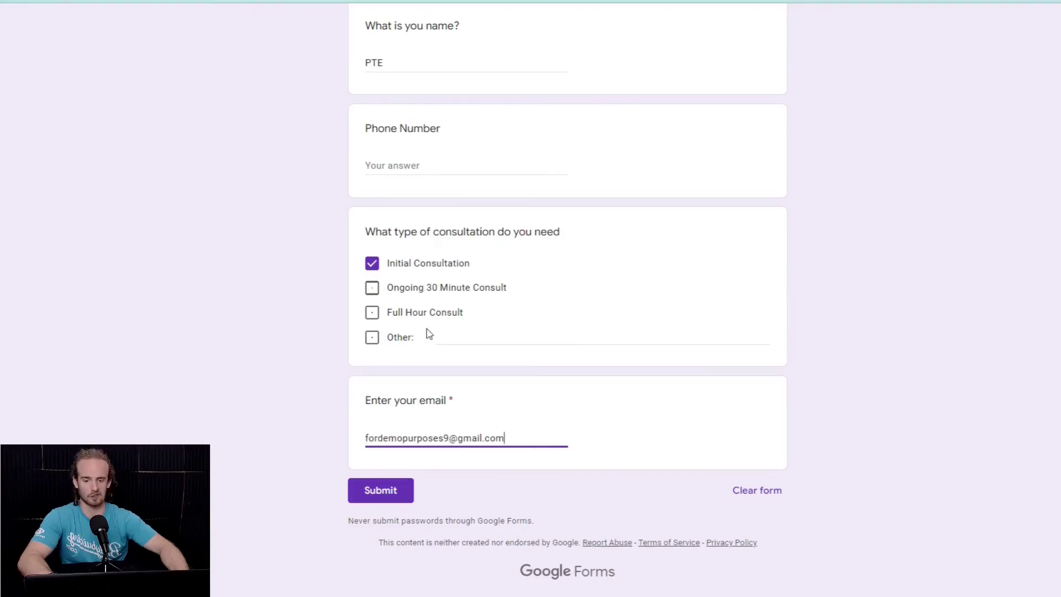
left_click(386, 491)
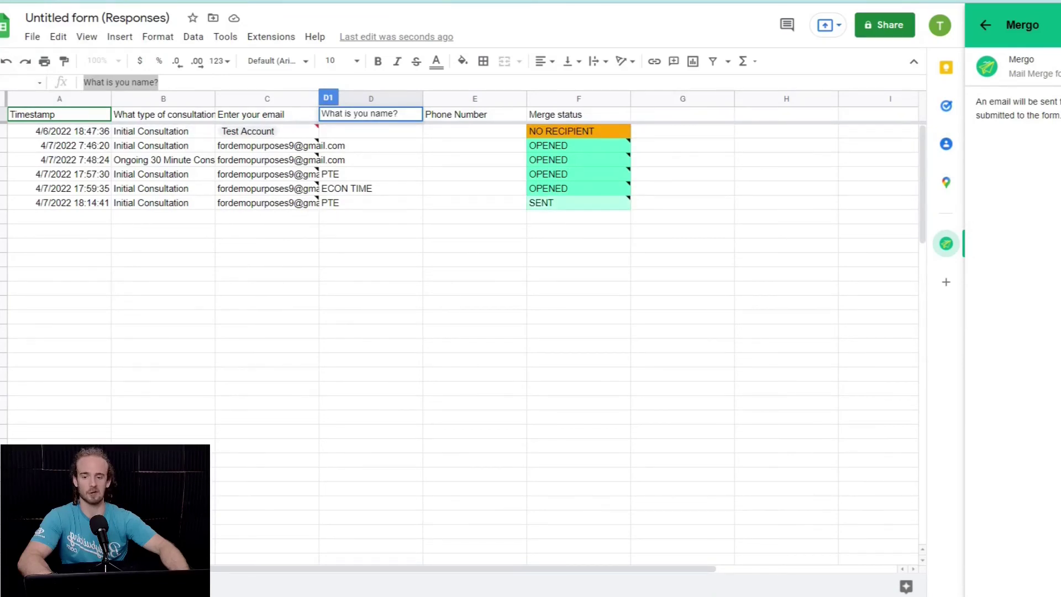
Check the SENT merge status note on the new PTE row in column F
mouse_move(557, 207)
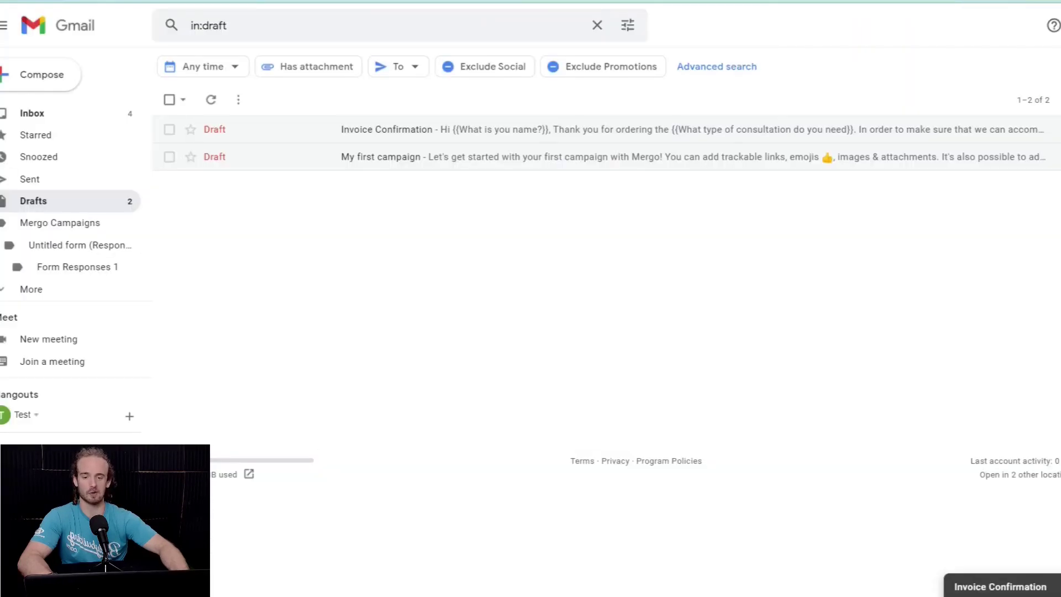
Refresh the Gmail inbox and open the new Invoice Confirmation email addressed to PTE
left_click(36, 116)
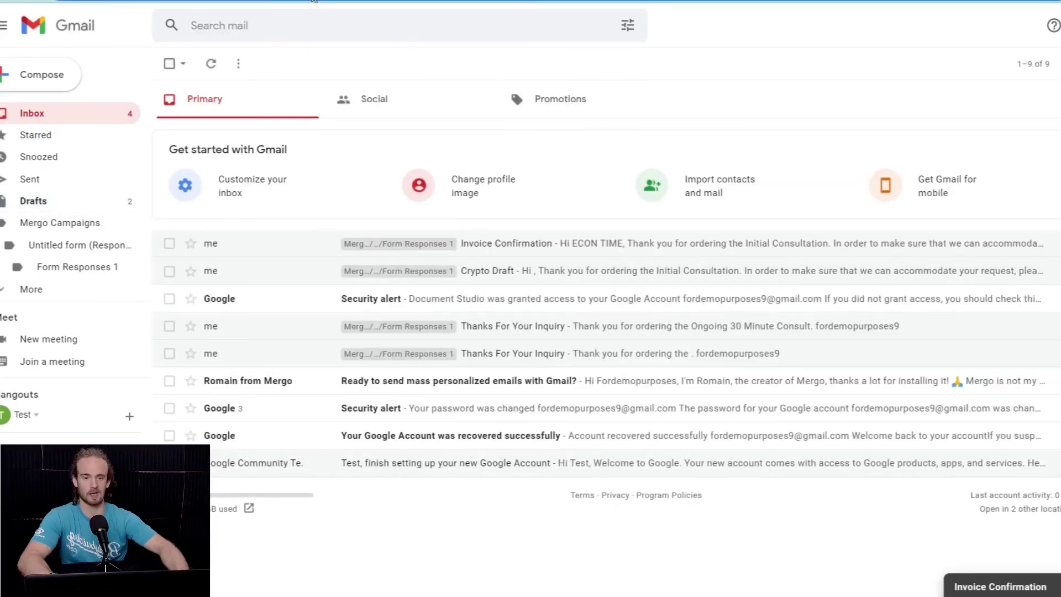
key("F5")
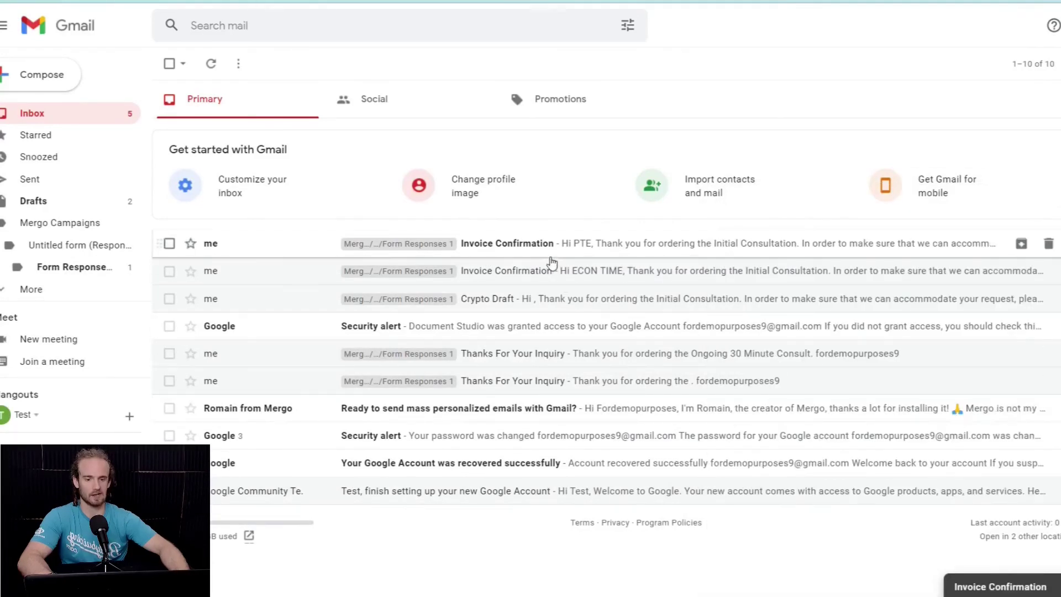
left_click(635, 250)
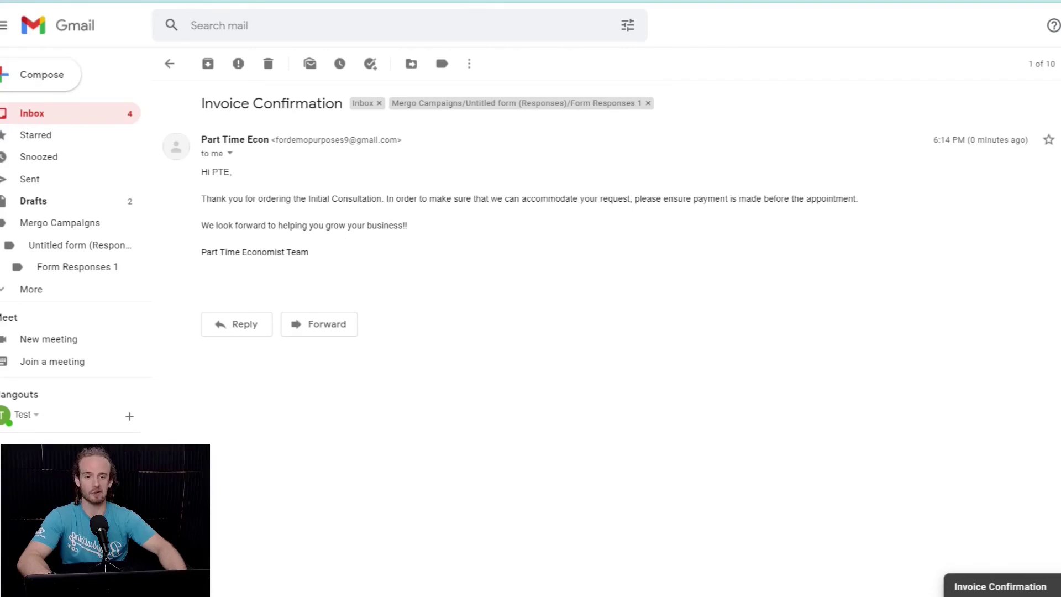
Reload the responses spreadsheet, then look over Gmail's Starred and Inbox lists
key("ctrl+Tab")
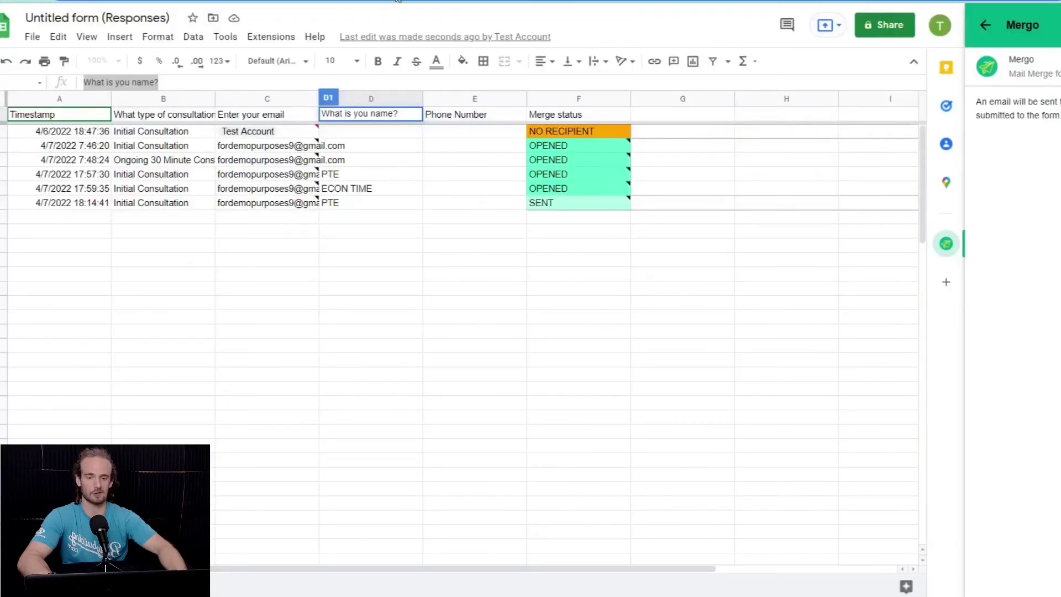
key("F5")
left_click(630, 76)
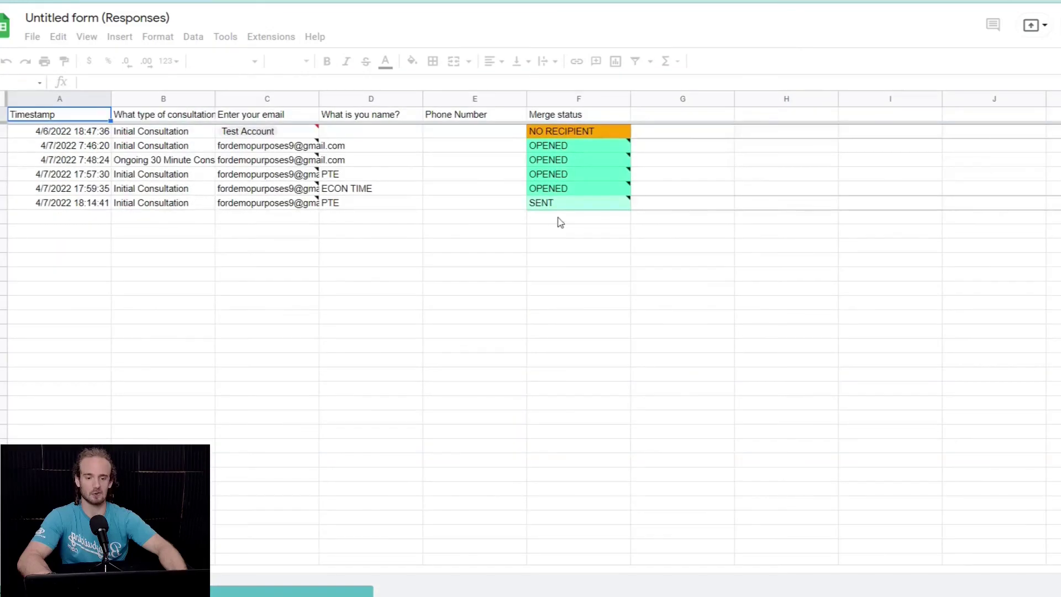
mouse_move(564, 214)
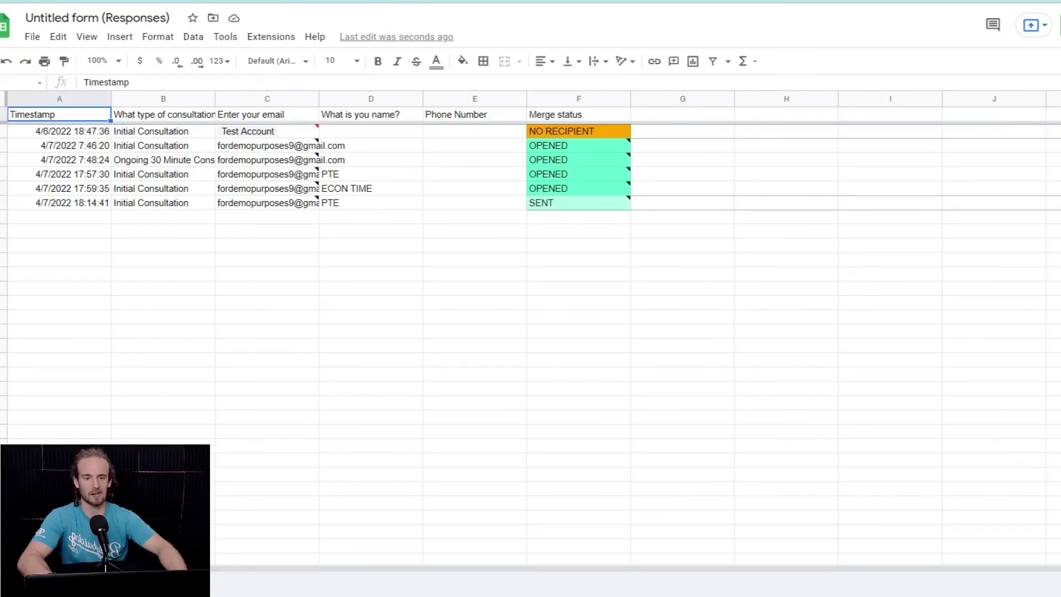
key("ctrl+Tab")
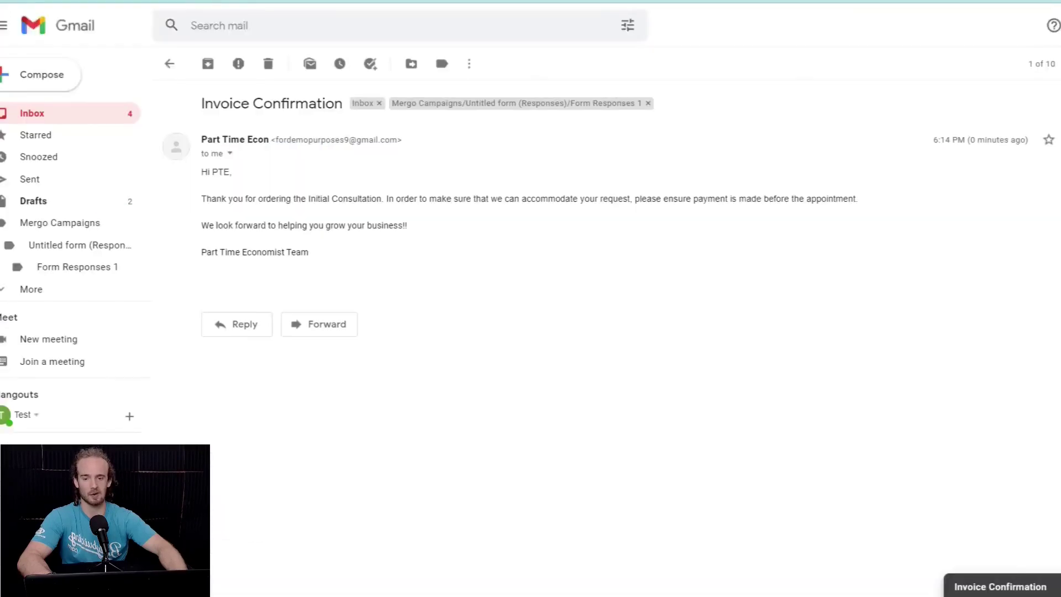
left_click(48, 140)
left_click(58, 123)
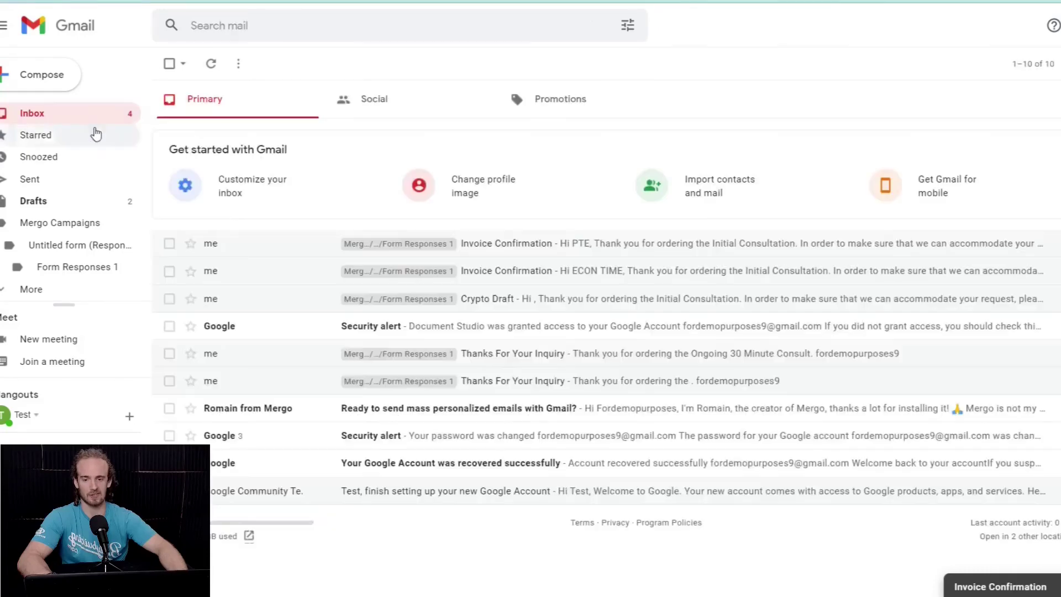
Reload the sheet again and view the PTE row's SENT time note in F6
key("ctrl+shift+Tab")
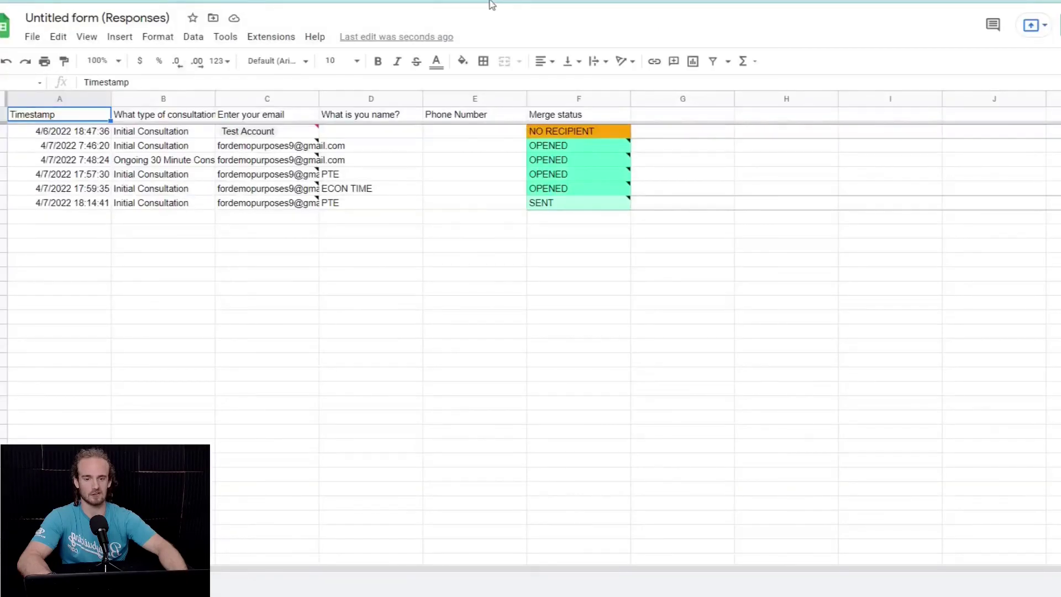
key("F5")
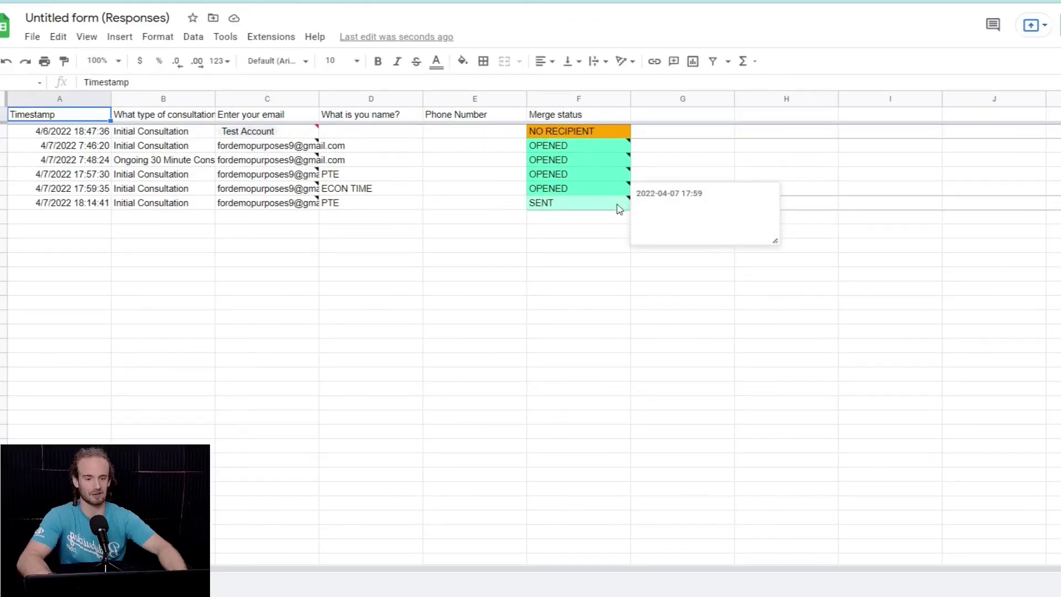
left_click(570, 245)
left_click(565, 205)
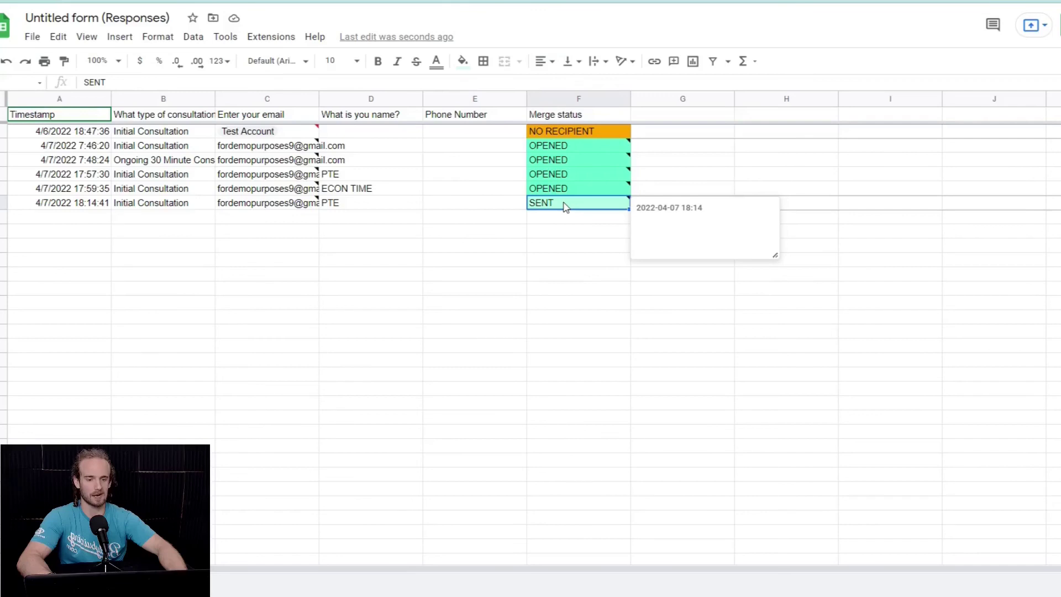
mouse_move(566, 193)
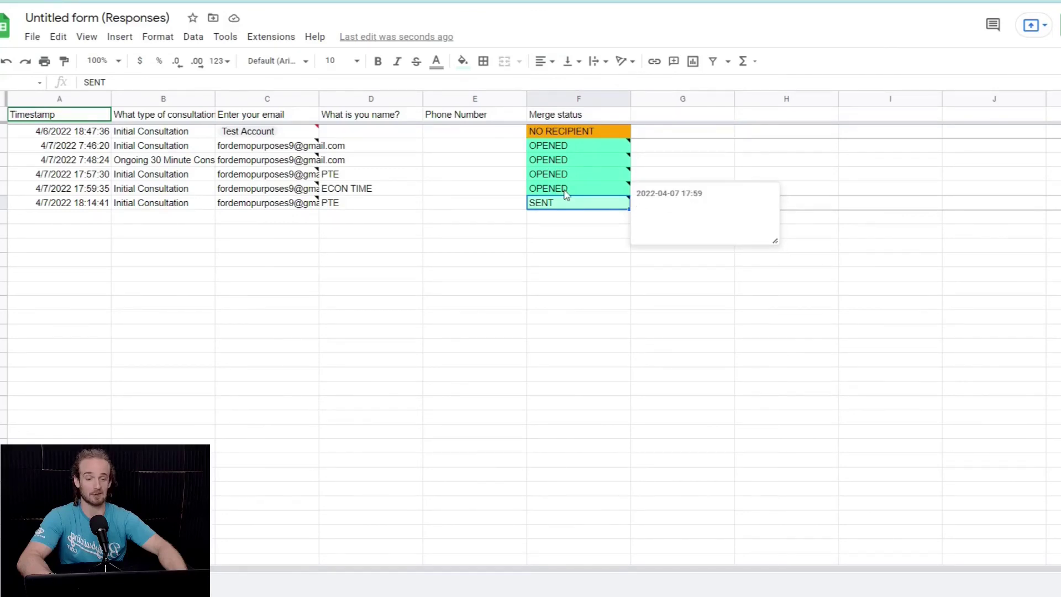